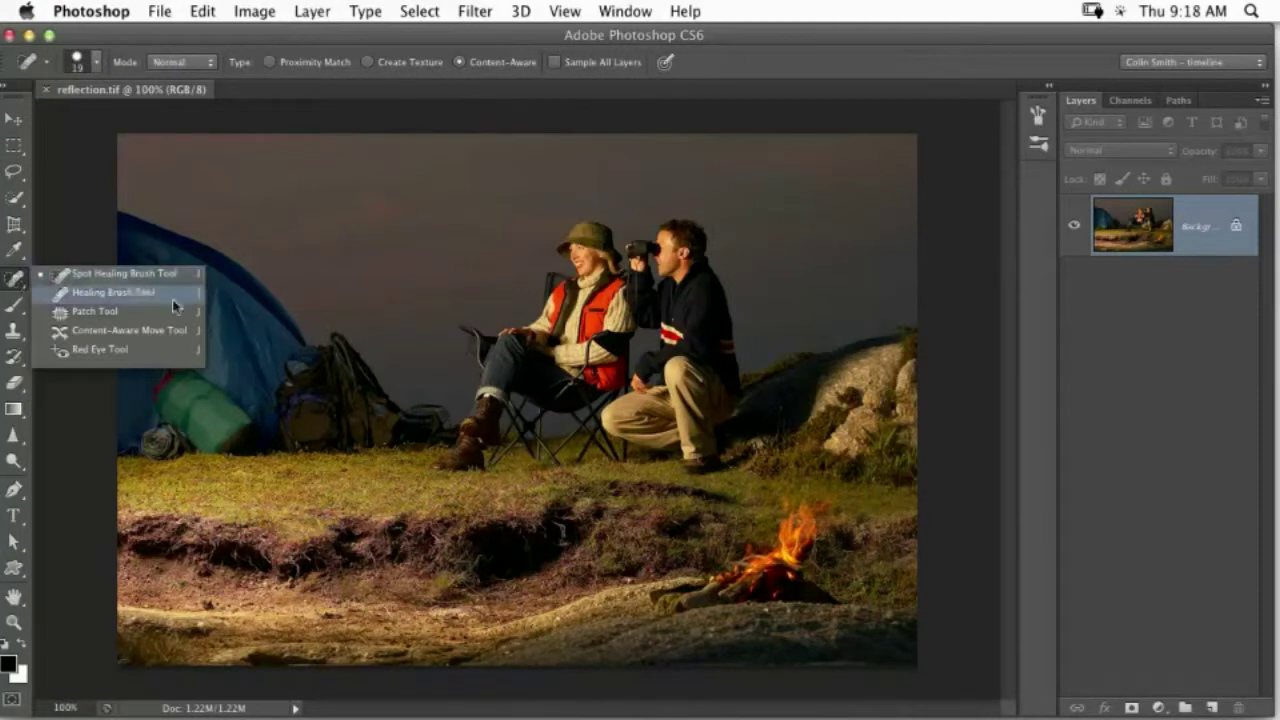
Activate the Content-Aware Move tool with its mode set to Move.
left_click(177, 330)
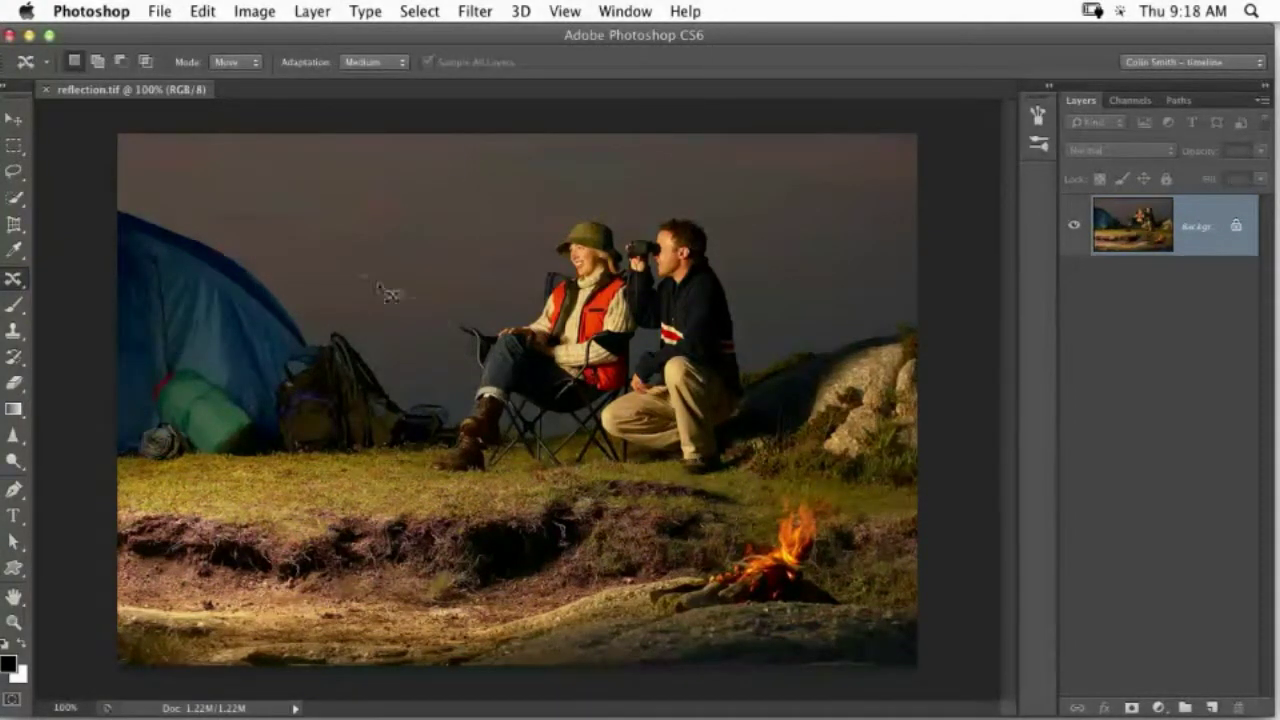
left_click(238, 62)
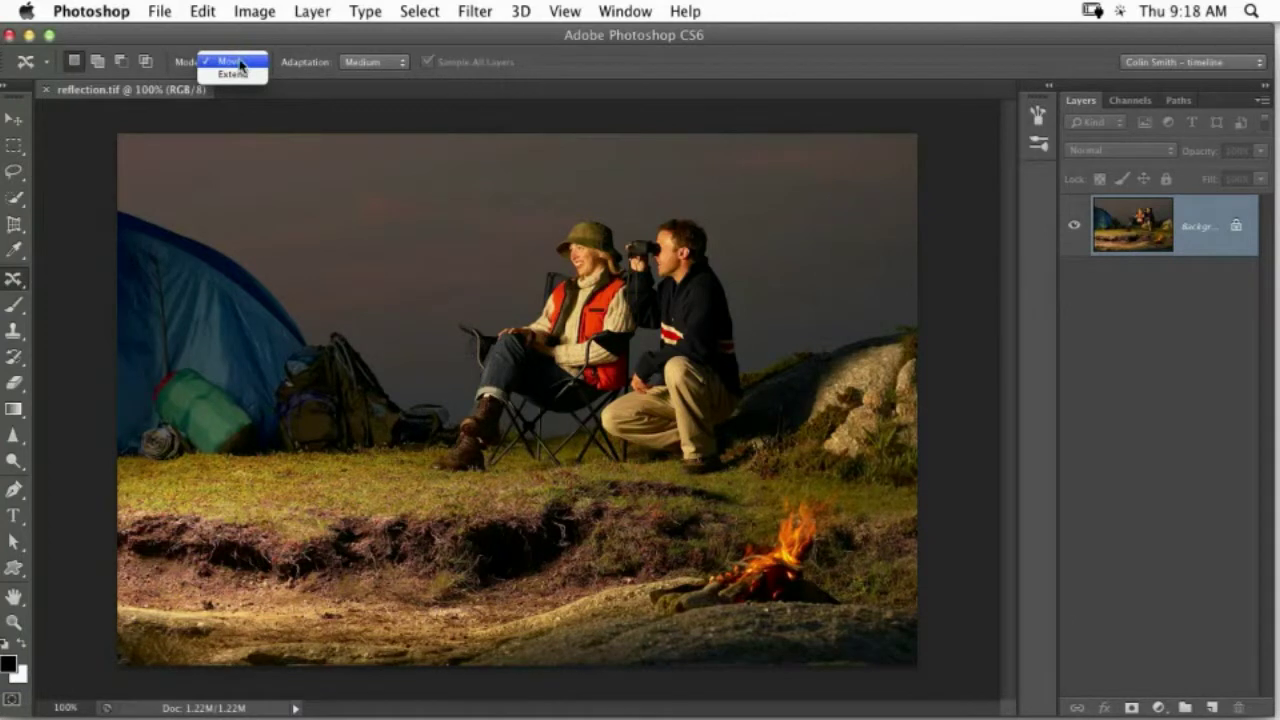
left_click(248, 62)
Try to move the loosely outlined campfire onto the backpack beside the tent, and undo the move.
mouse_move(752, 540)
left_mouse_down()
mouse_move(678, 539)
mouse_move(697, 545)
mouse_move(653, 584)
mouse_move(653, 609)
mouse_move(715, 626)
mouse_move(844, 615)
mouse_move(838, 507)
mouse_move(801, 489)
mouse_move(688, 548)
left_mouse_up()
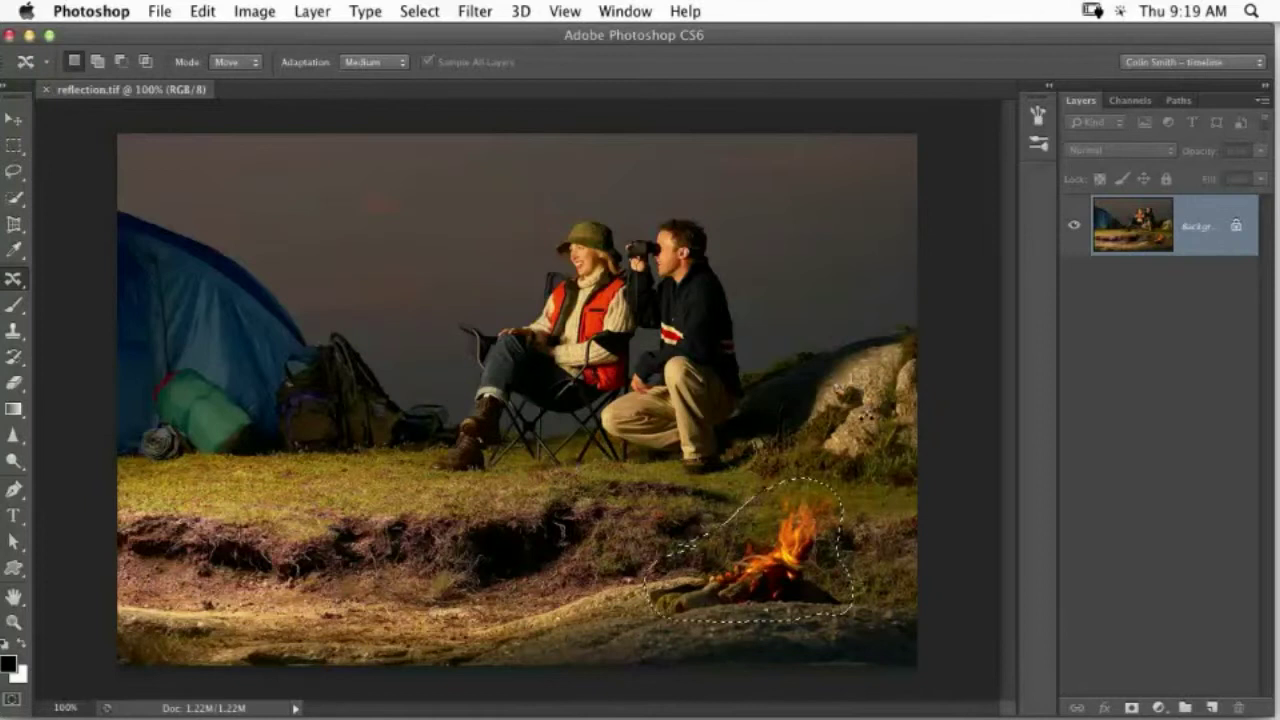
left_click_drag(776, 535, 341, 415)
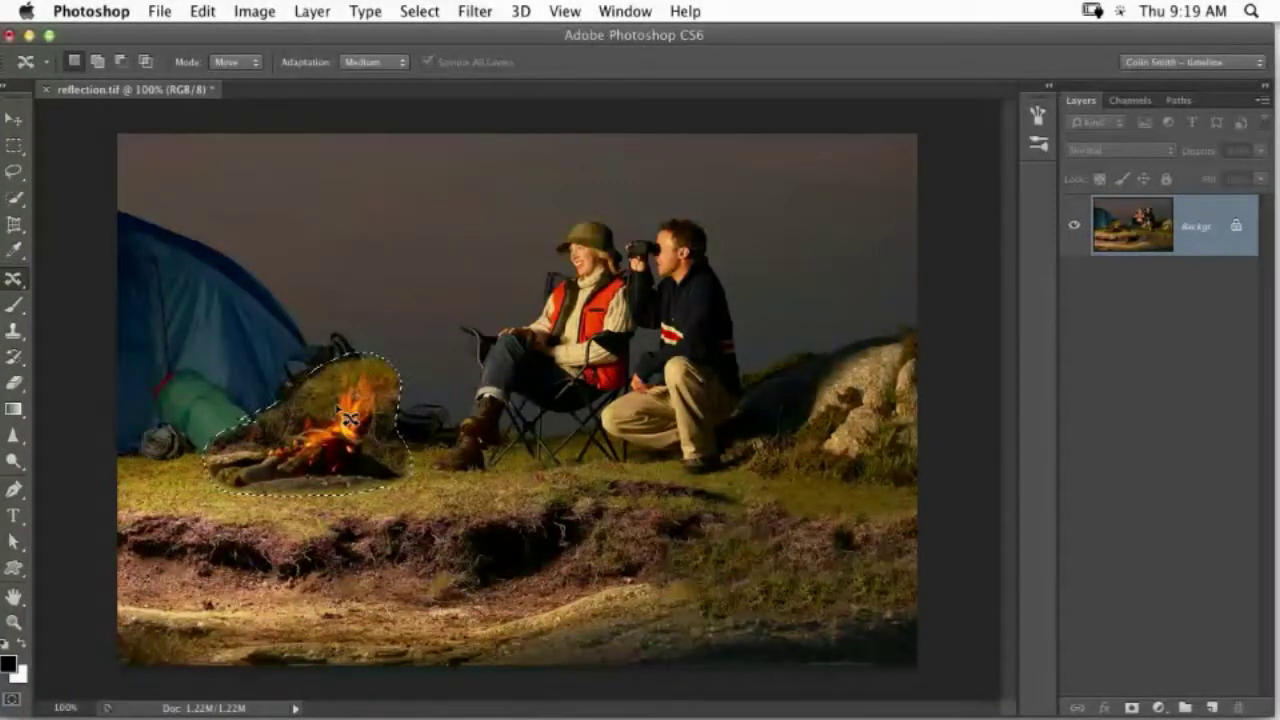
key("super+z")
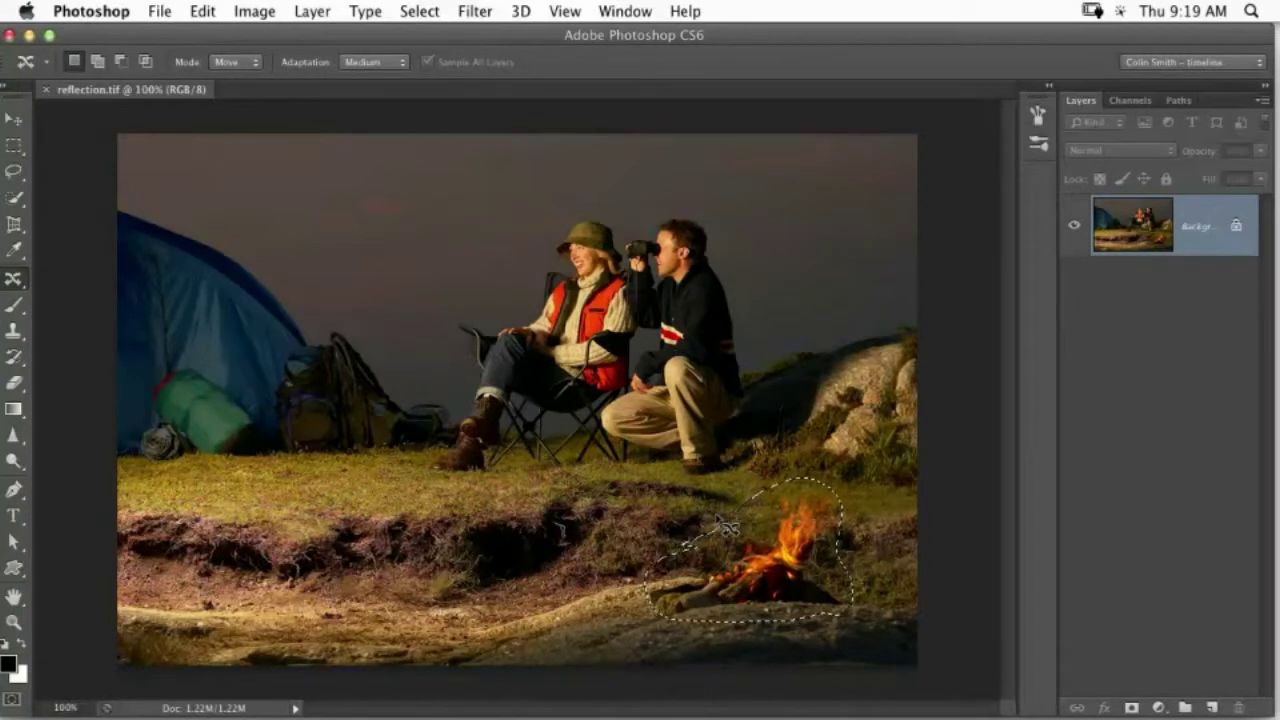
Try to move the campfire beside the kneeling man with Medium adaptation, undo the move and discard the selection.
left_click(369, 62)
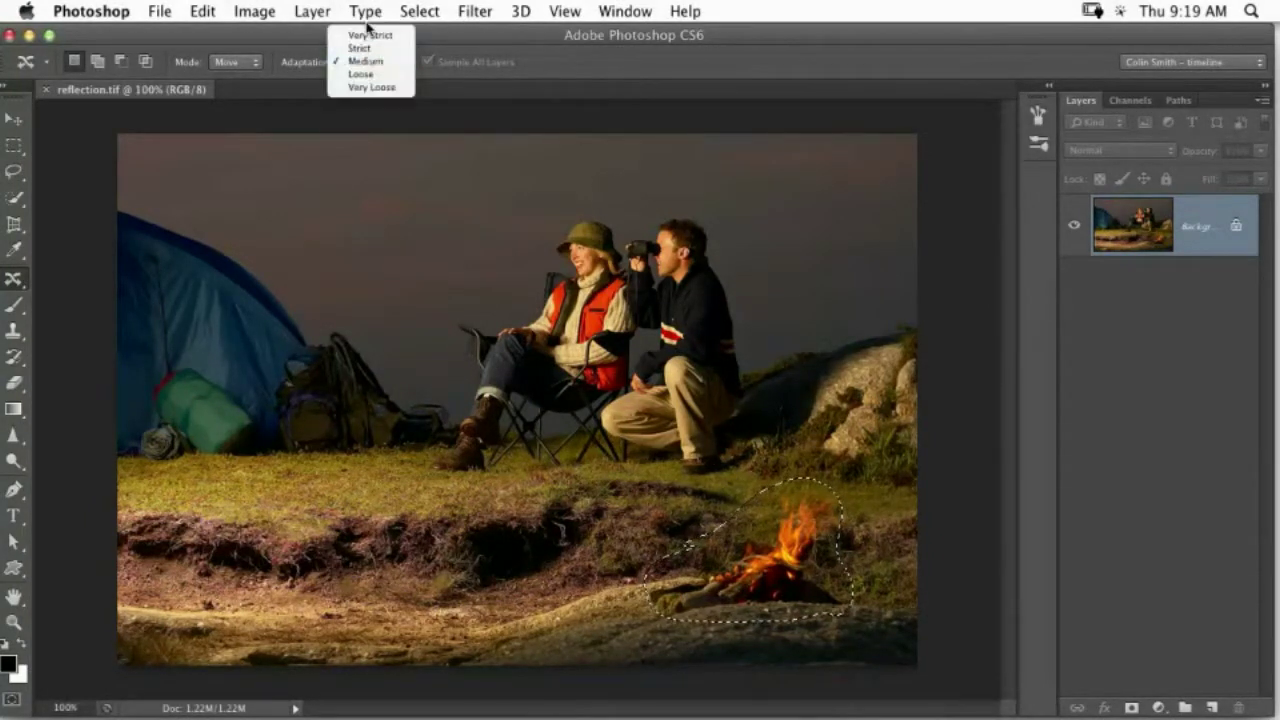
left_click(370, 63)
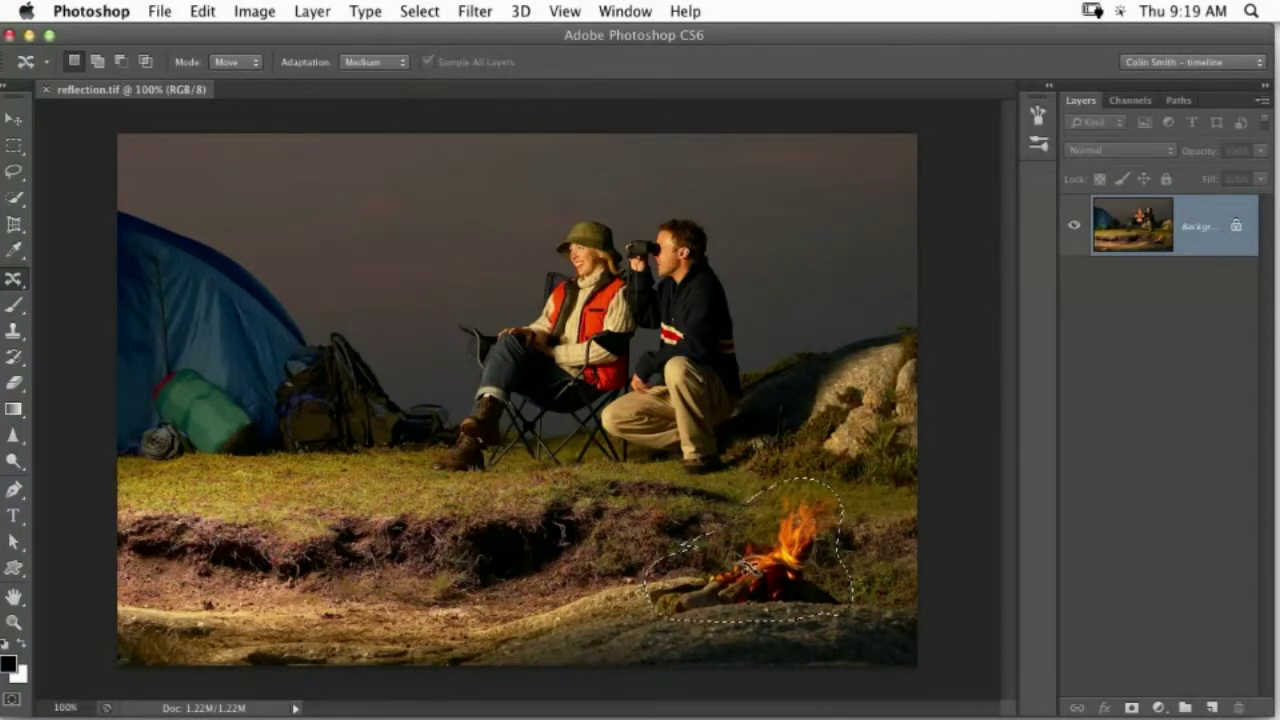
left_click_drag(793, 515, 838, 440)
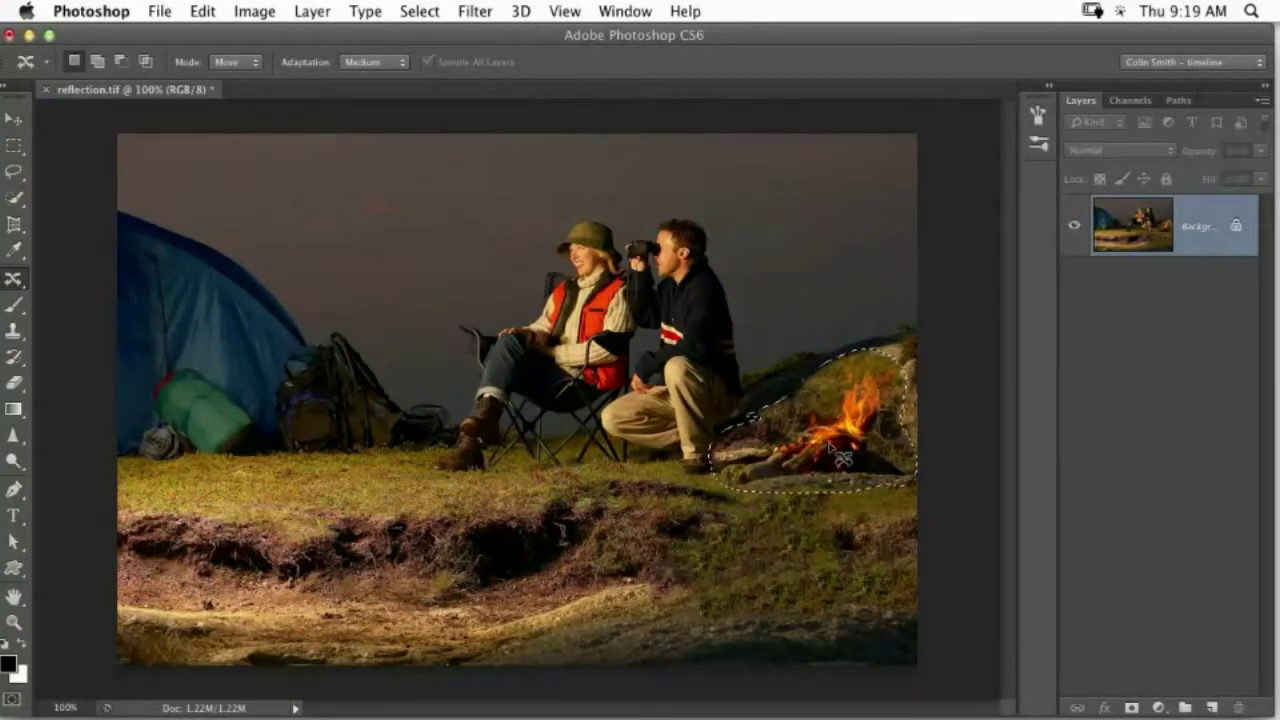
key("super+z")
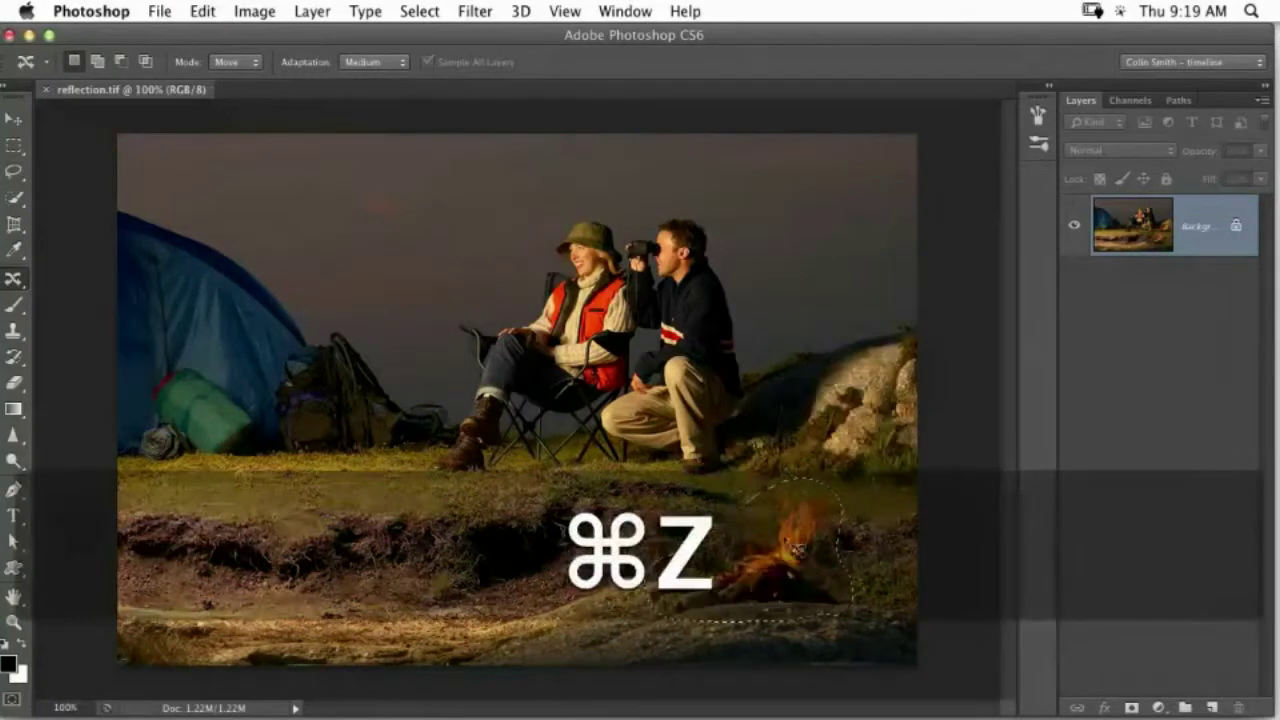
left_click(848, 485)
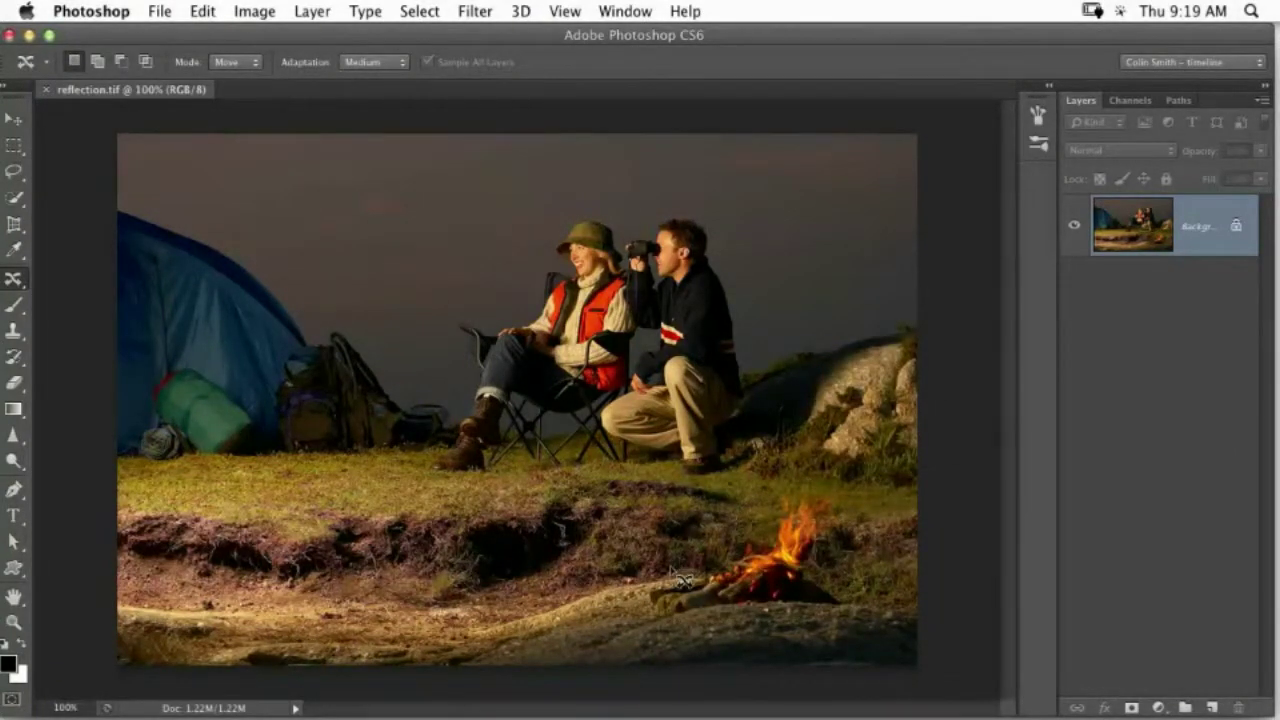
Draw a tighter freehand selection around the campfire and its logs, keeping the adaptation at Medium.
mouse_move(645, 613)
left_mouse_down()
mouse_move(698, 625)
mouse_move(844, 610)
mouse_move(819, 545)
mouse_move(821, 498)
mouse_move(795, 486)
mouse_move(712, 572)
mouse_move(647, 608)
left_mouse_up()
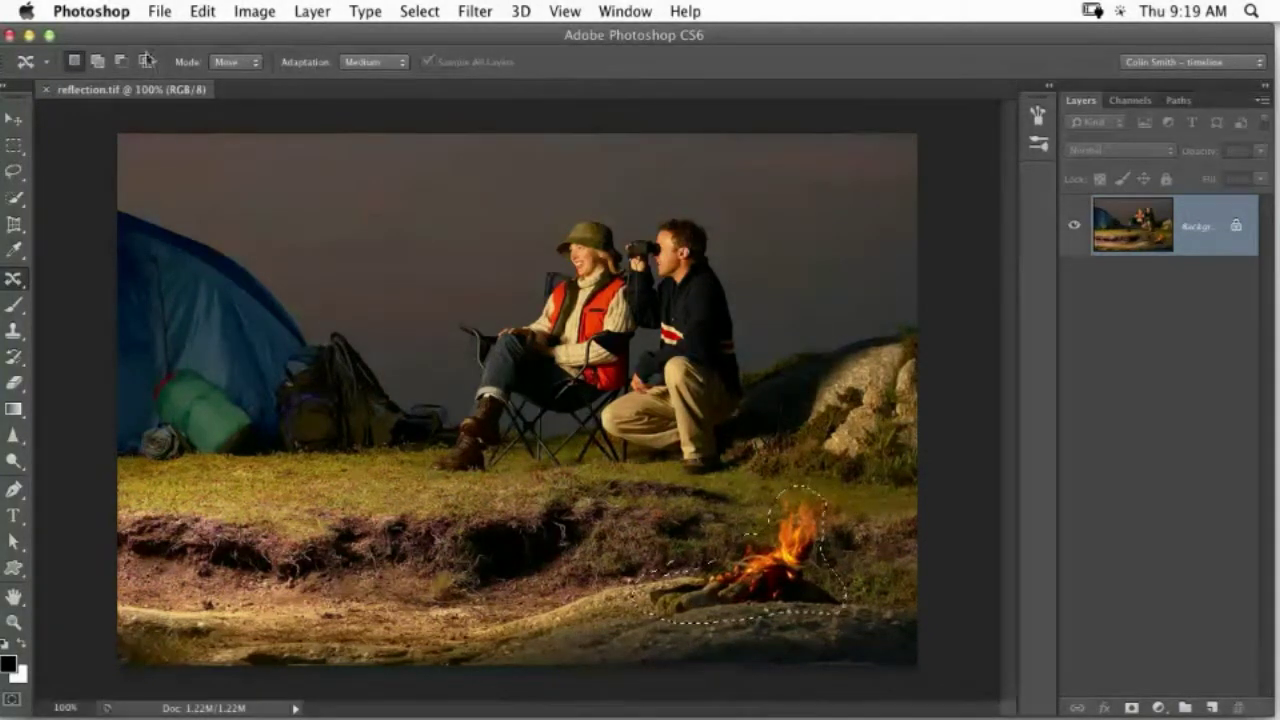
left_click(395, 63)
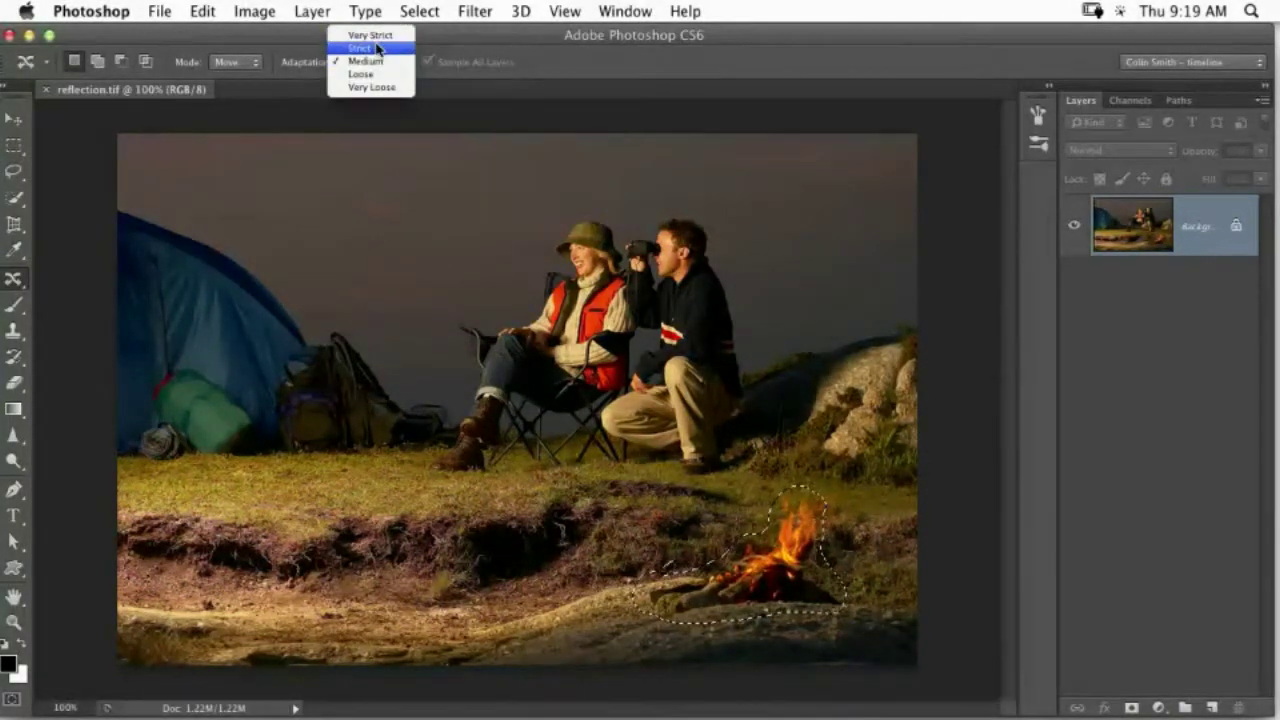
left_click(378, 64)
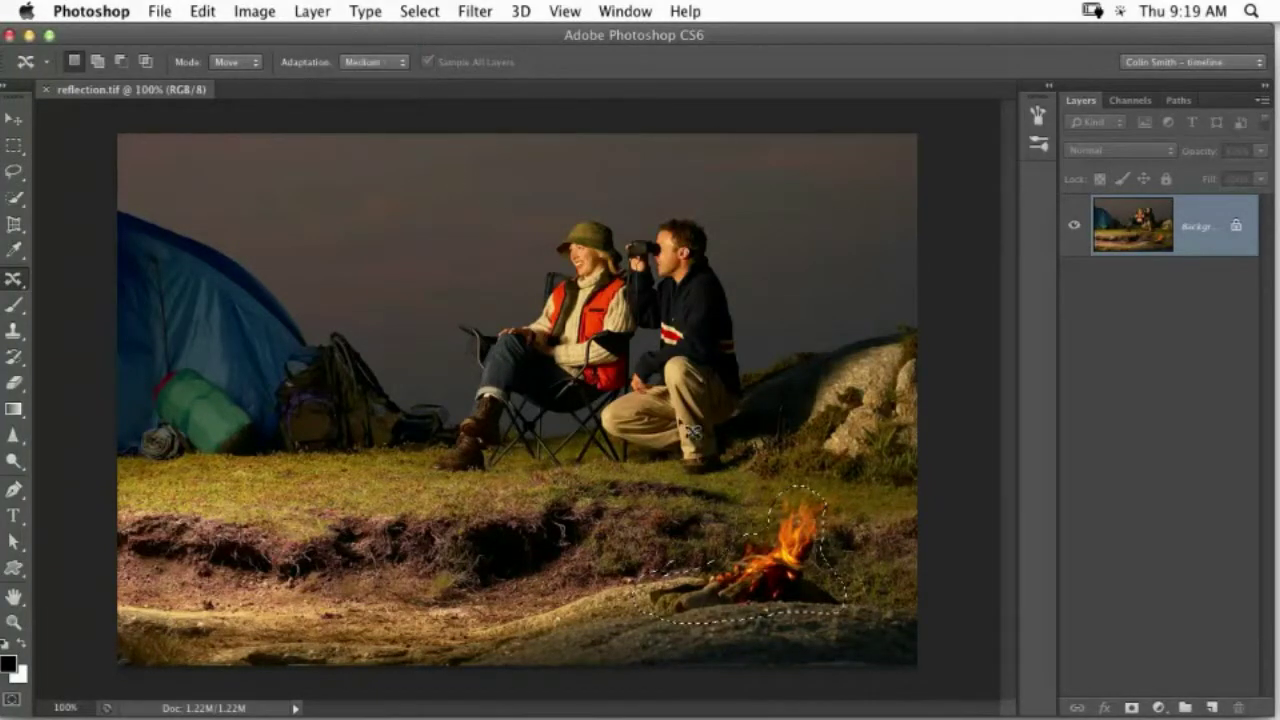
Try moving the selected campfire in front of the rock beside the kneeling man, and check the blend without the selection outline.
left_click_drag(801, 545, 866, 435)
key("super+d")
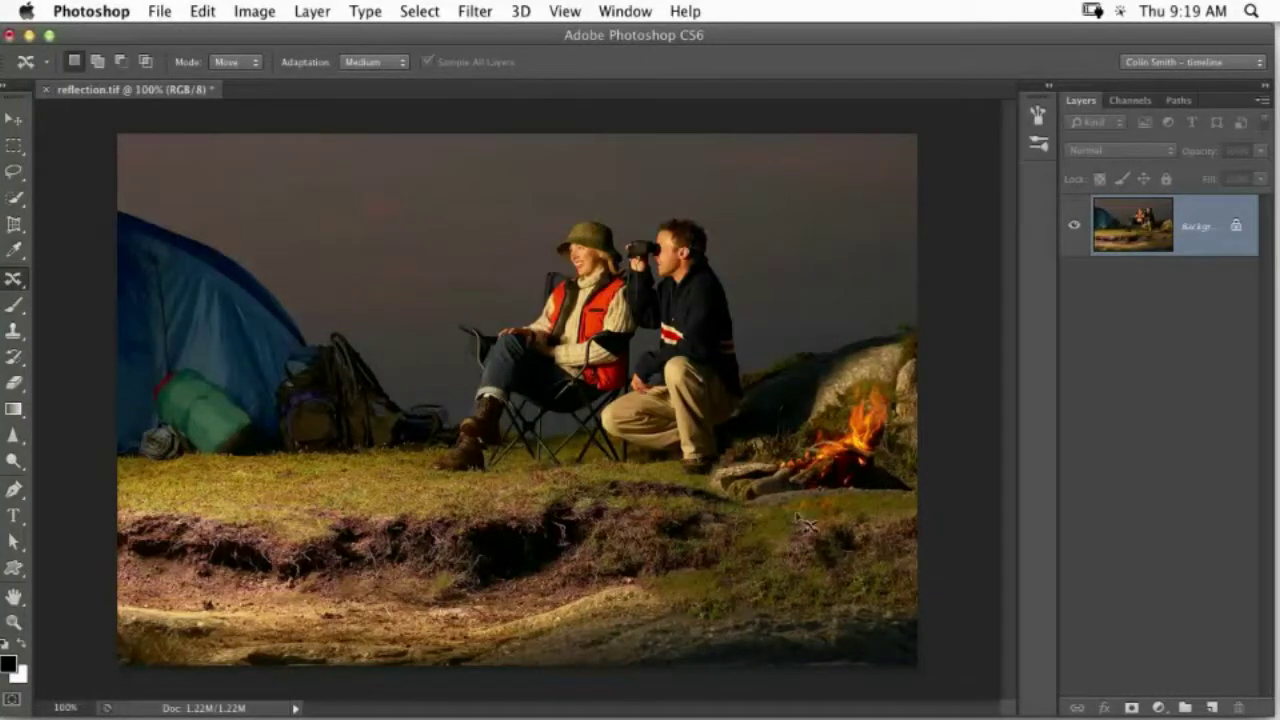
key("super+z")
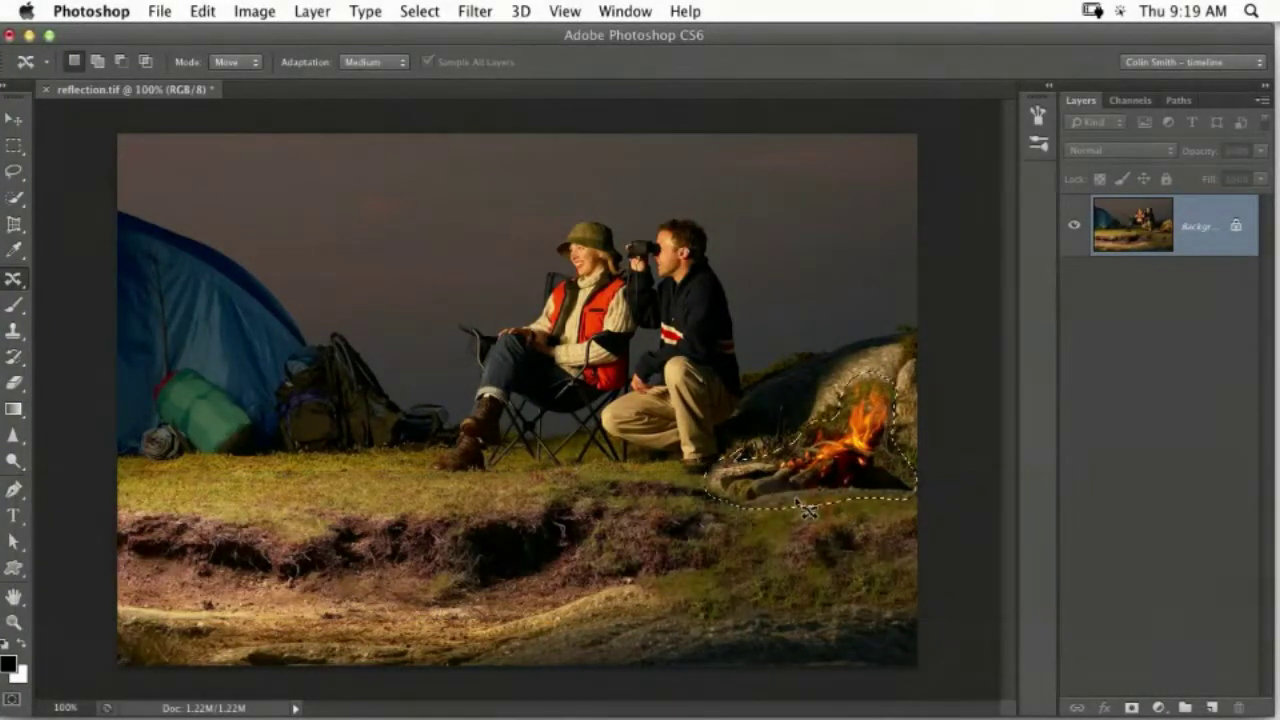
Try the Strict, Loose and Medium adaptations on the moved campfire, and undo the move.
left_click(374, 62)
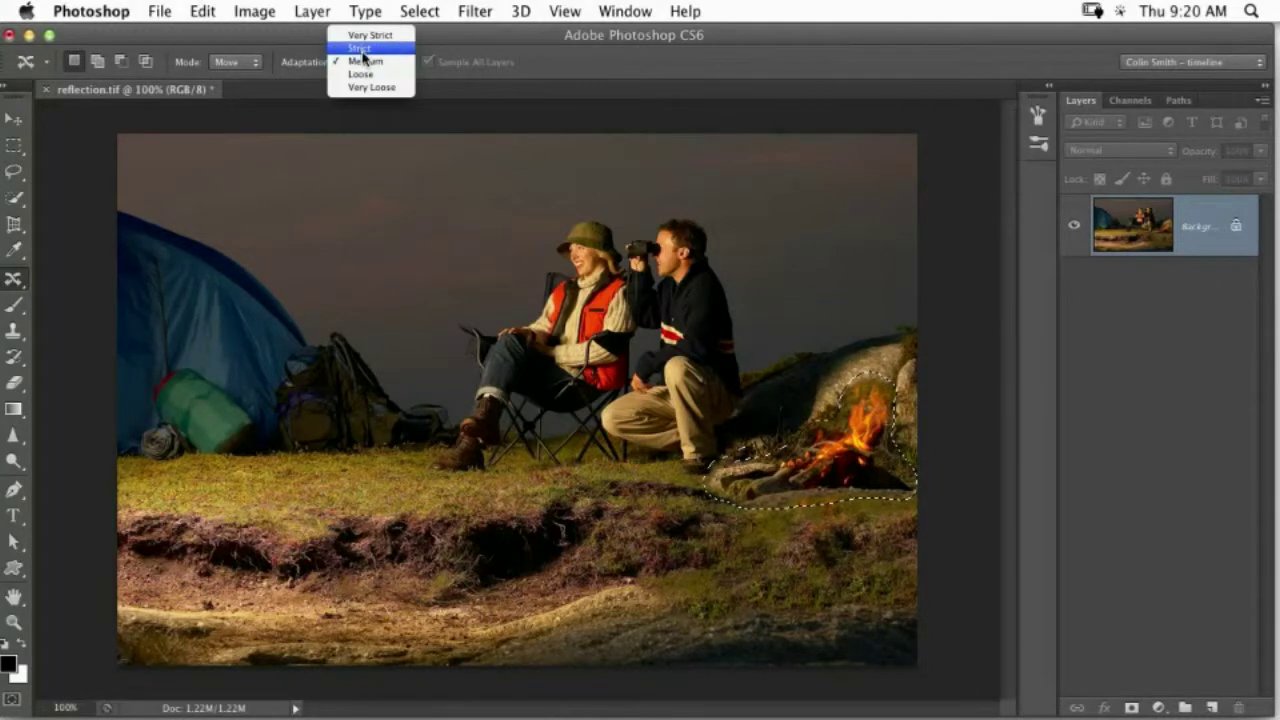
left_click(364, 49)
left_click(377, 61)
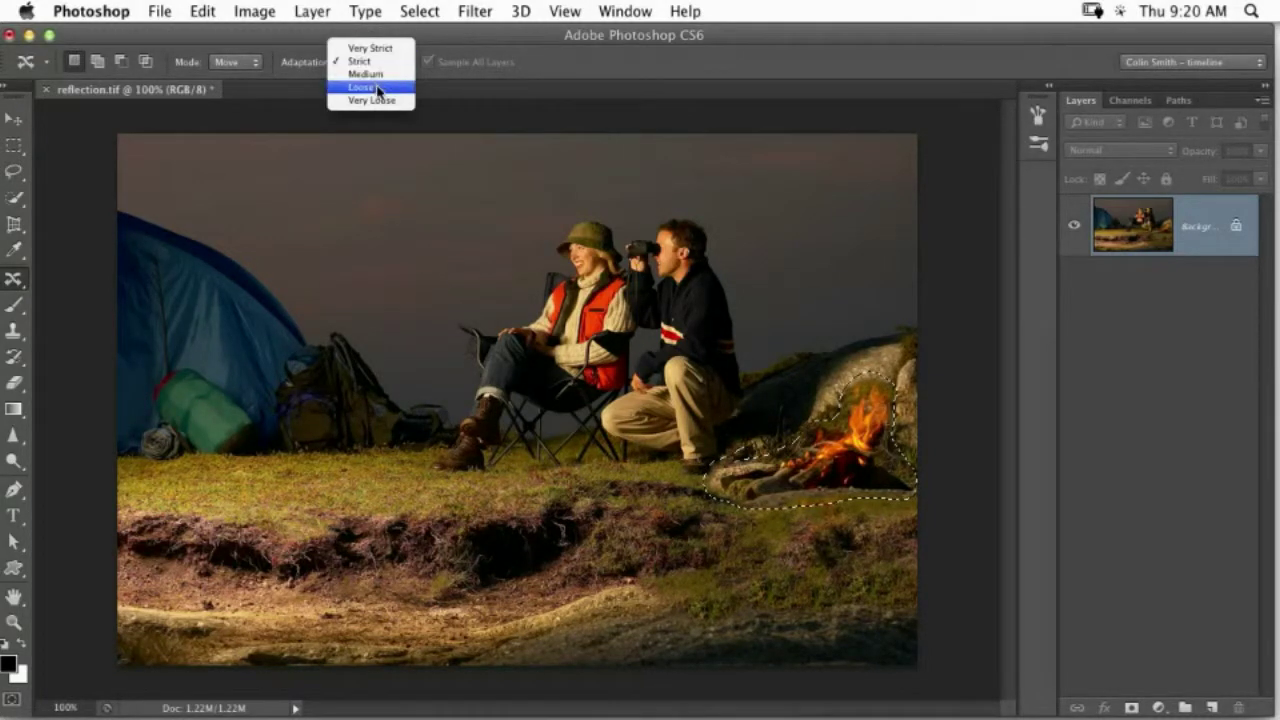
left_click(374, 88)
left_click(383, 62)
left_click(370, 49)
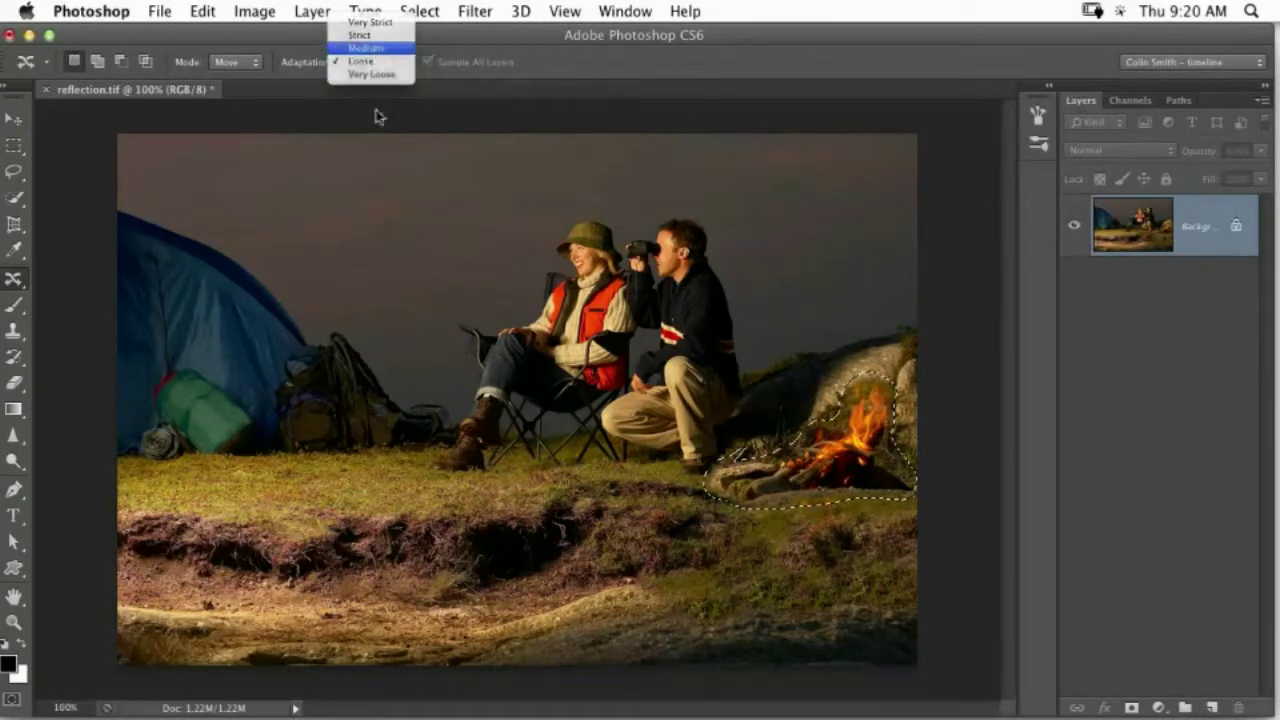
key("super+z")
key("alt+super+z")
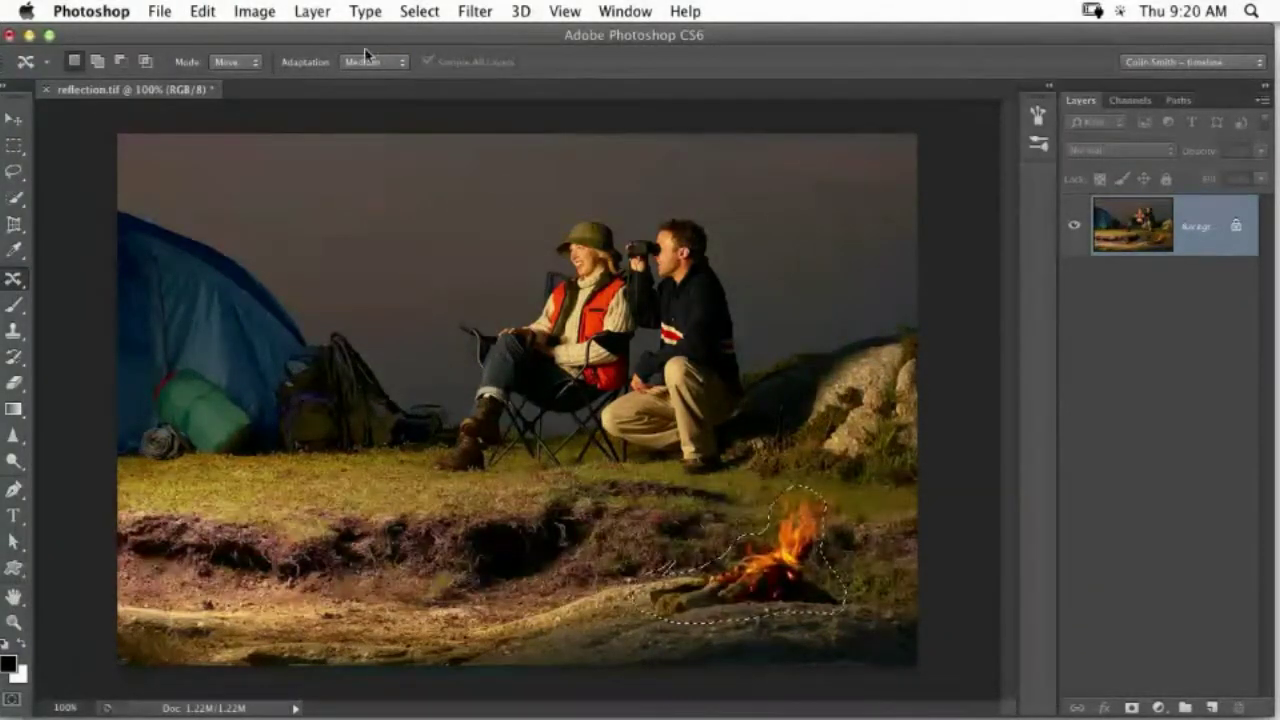
Move the selected campfire in front of the rock beside the kneeling man with Loose adaptation, and deselect it.
left_click(368, 62)
left_click(364, 50)
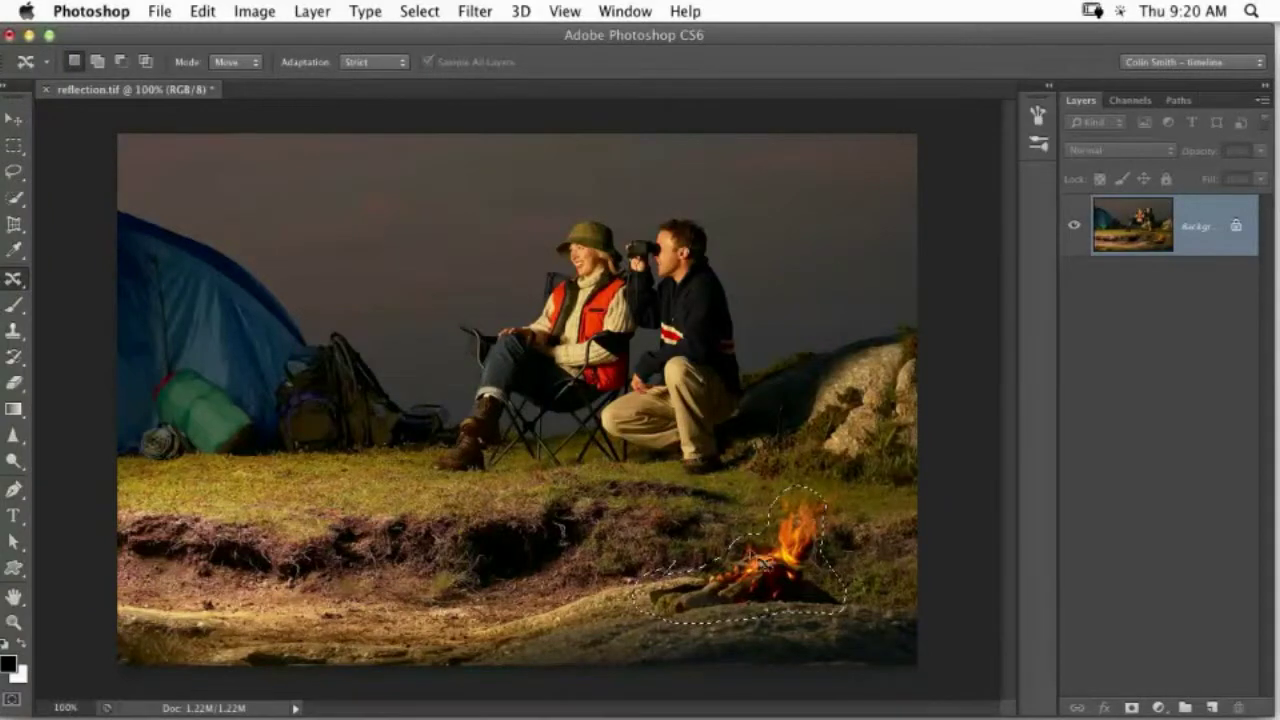
left_click(383, 62)
left_click(362, 87)
left_click_drag(775, 558, 846, 438)
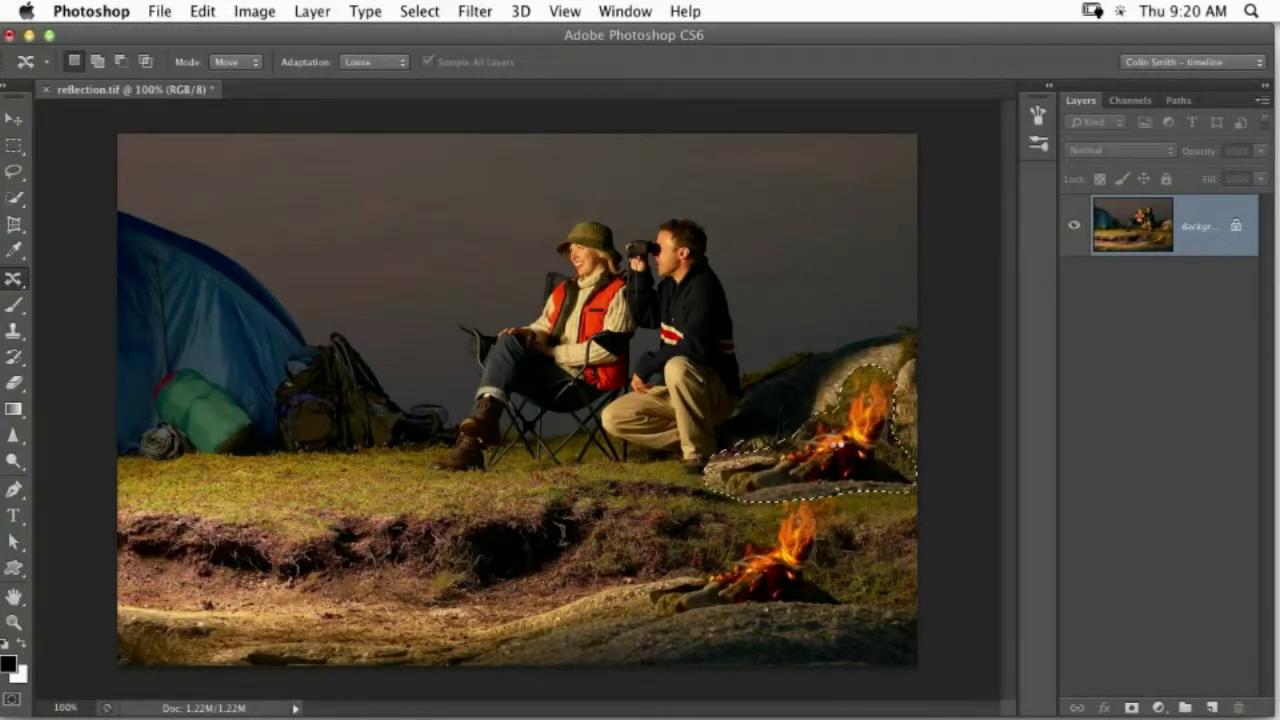
key("ctrl+d")
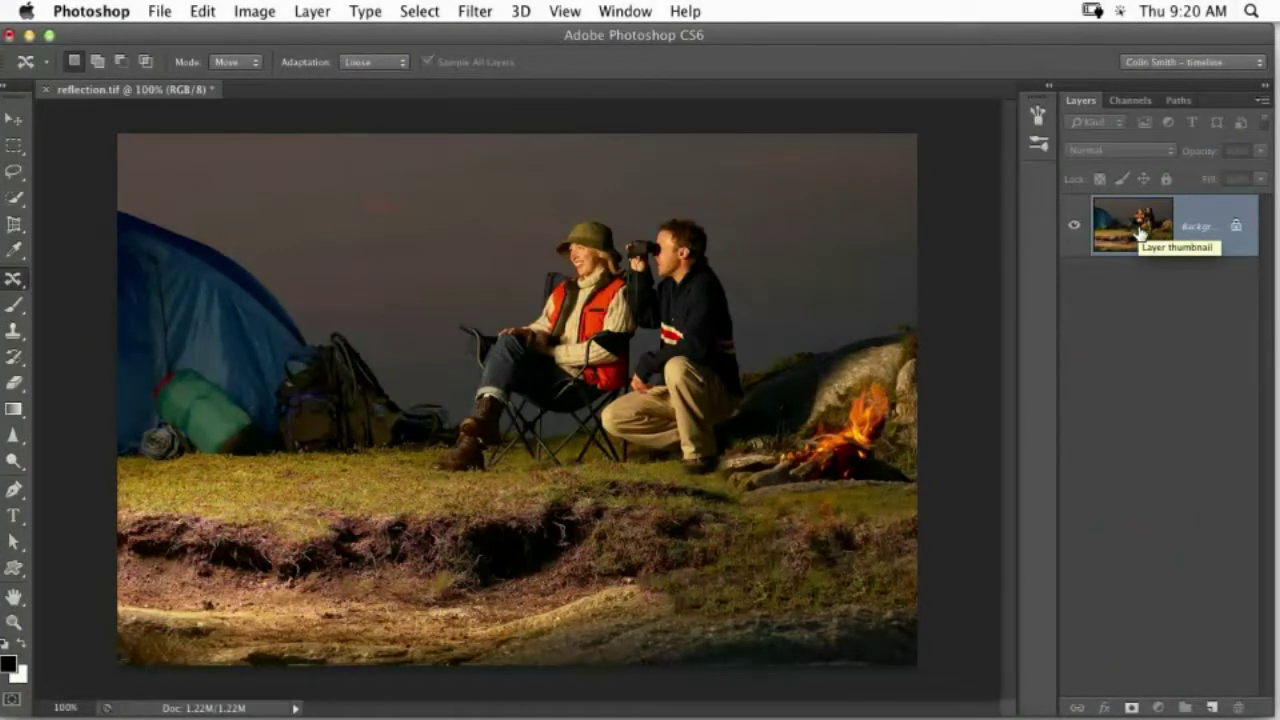
Duplicate the background layer and delete the full-width strip of the copy below the dark earth bank.
key("super+j")
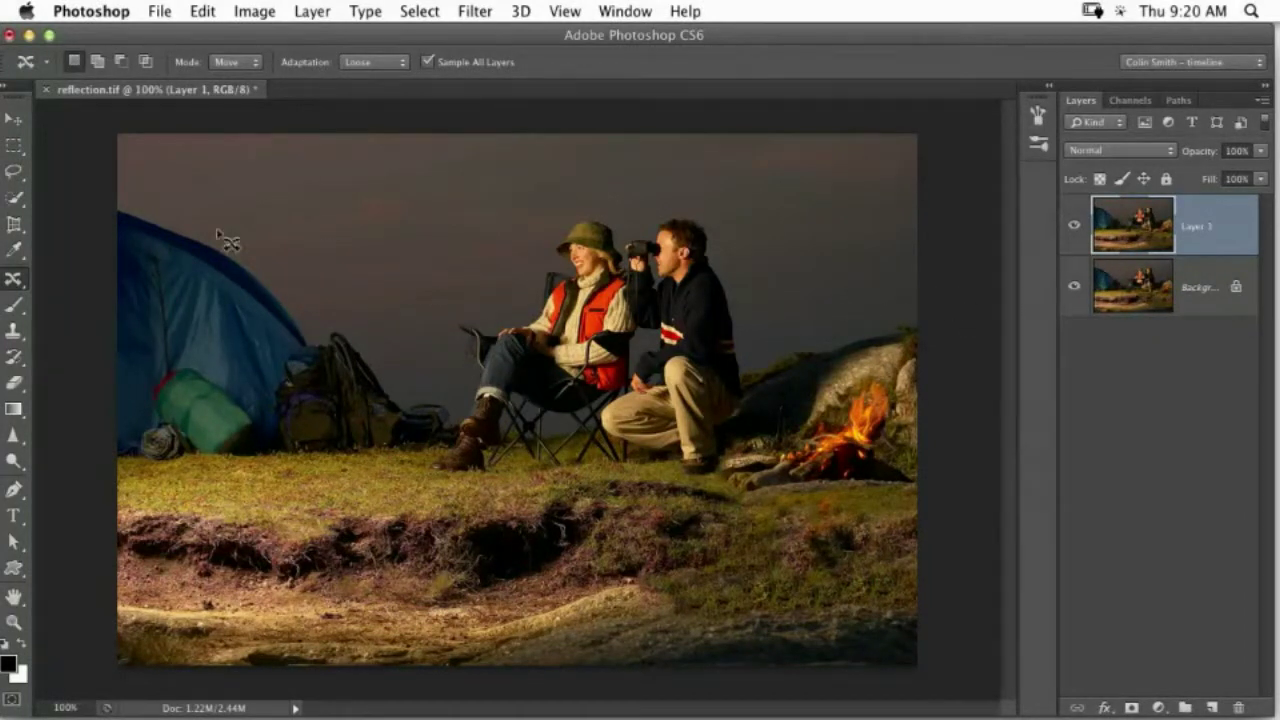
left_click(14, 146)
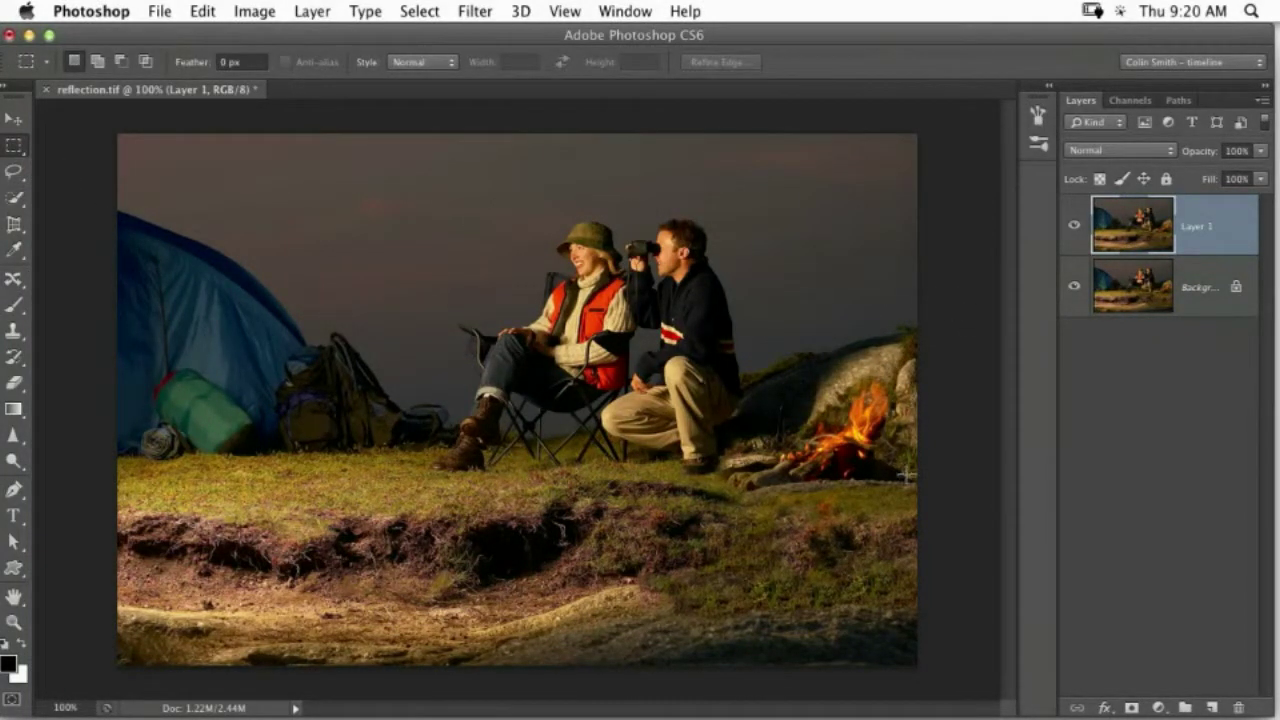
left_click_drag(940, 672, 69, 557)
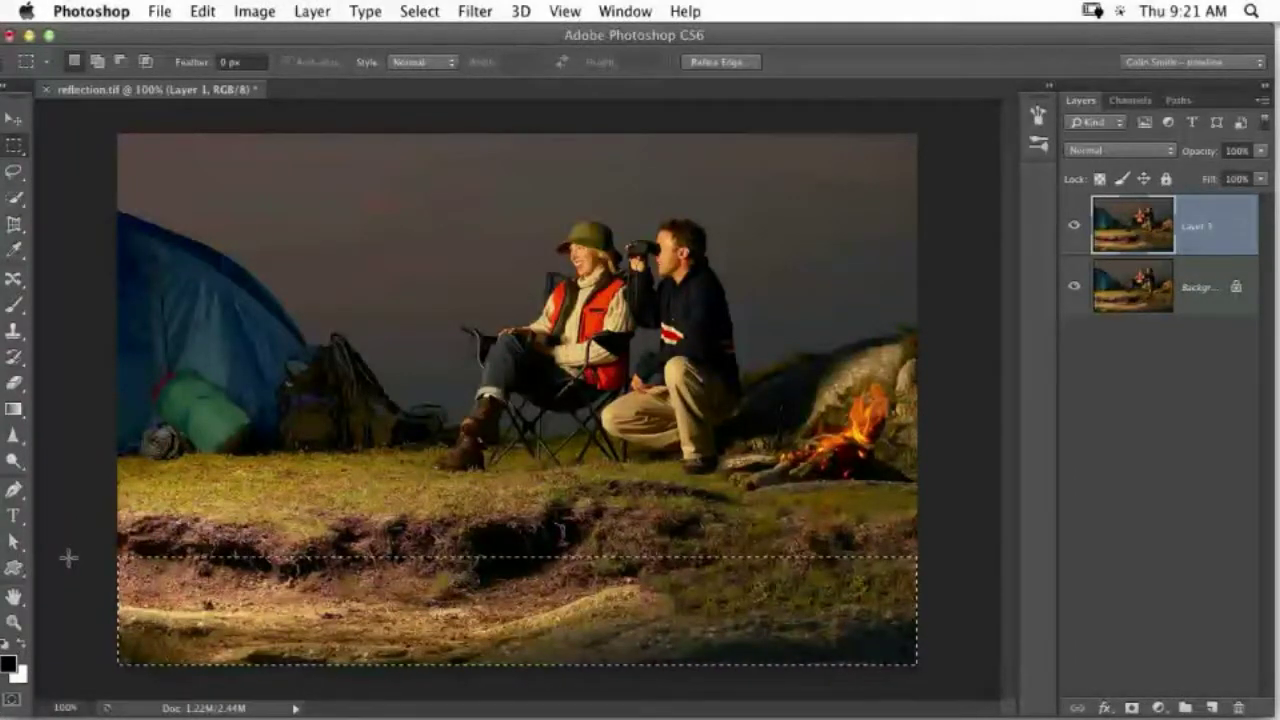
key("BackSpace")
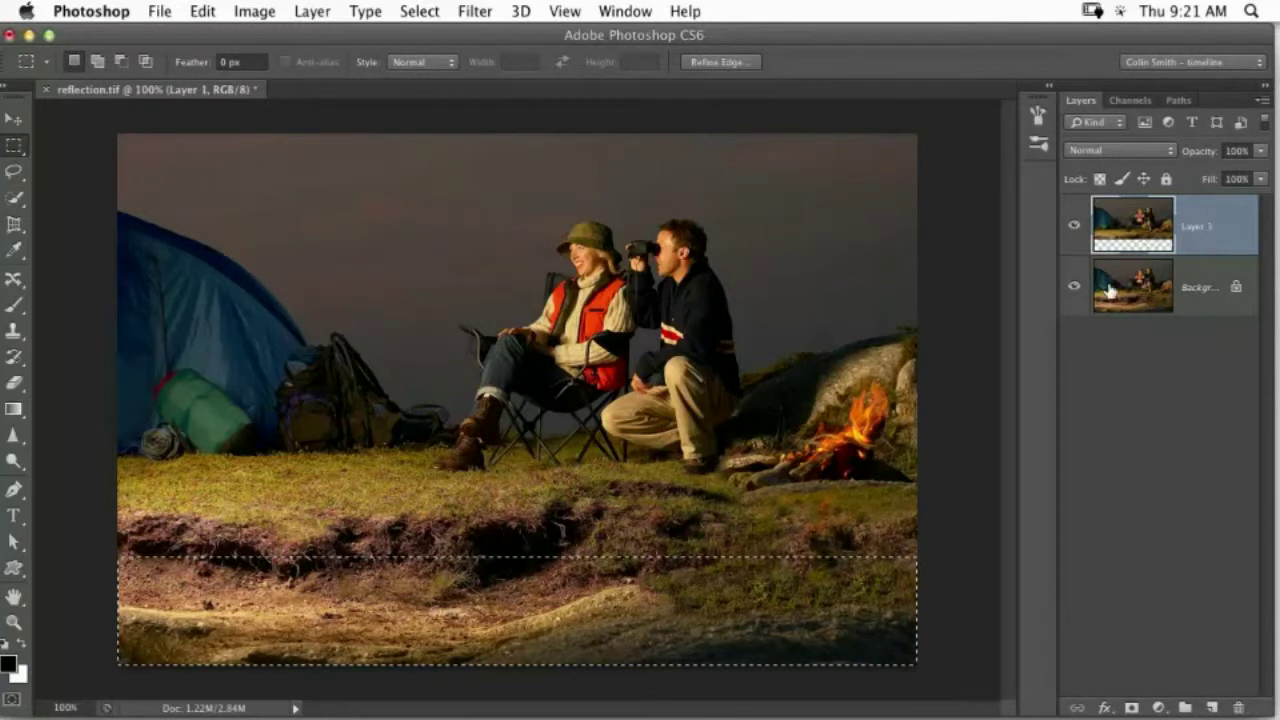
key("super+d")
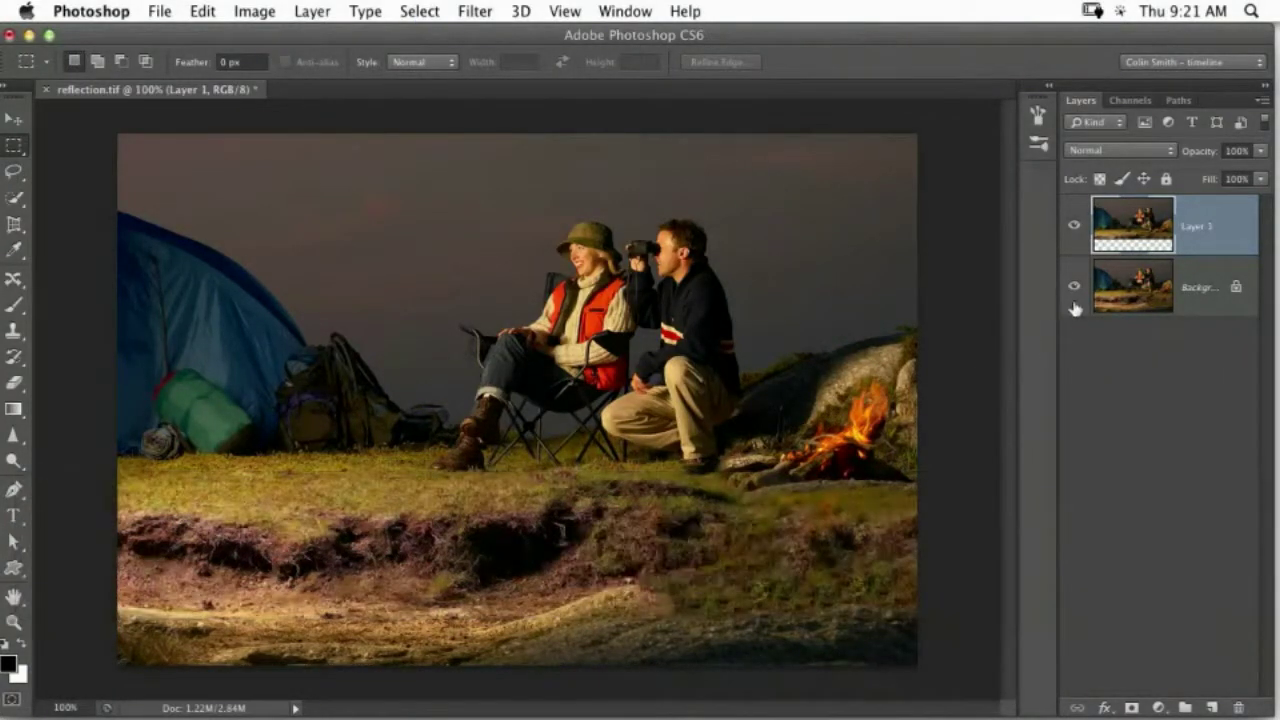
Flip the duplicated layer vertically and move it down so it mirrors the scene below the earth bank.
key("super+t")
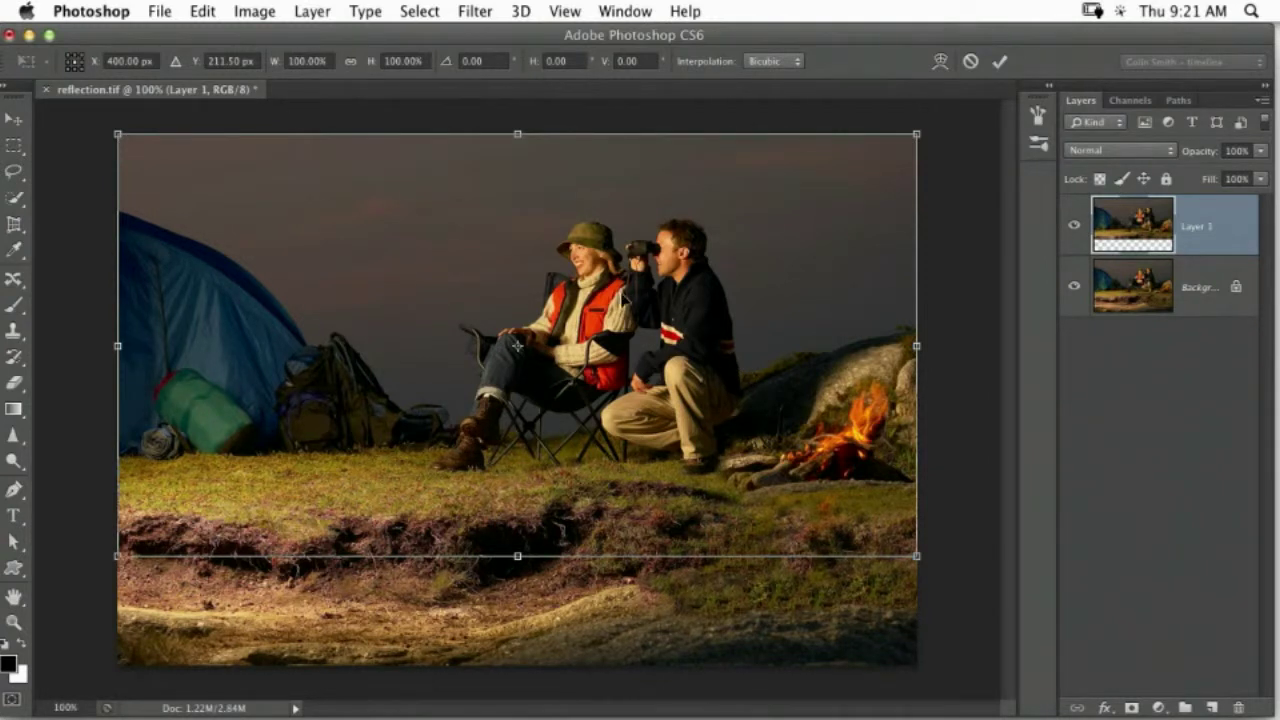
left_click(645, 332, "ctrl")
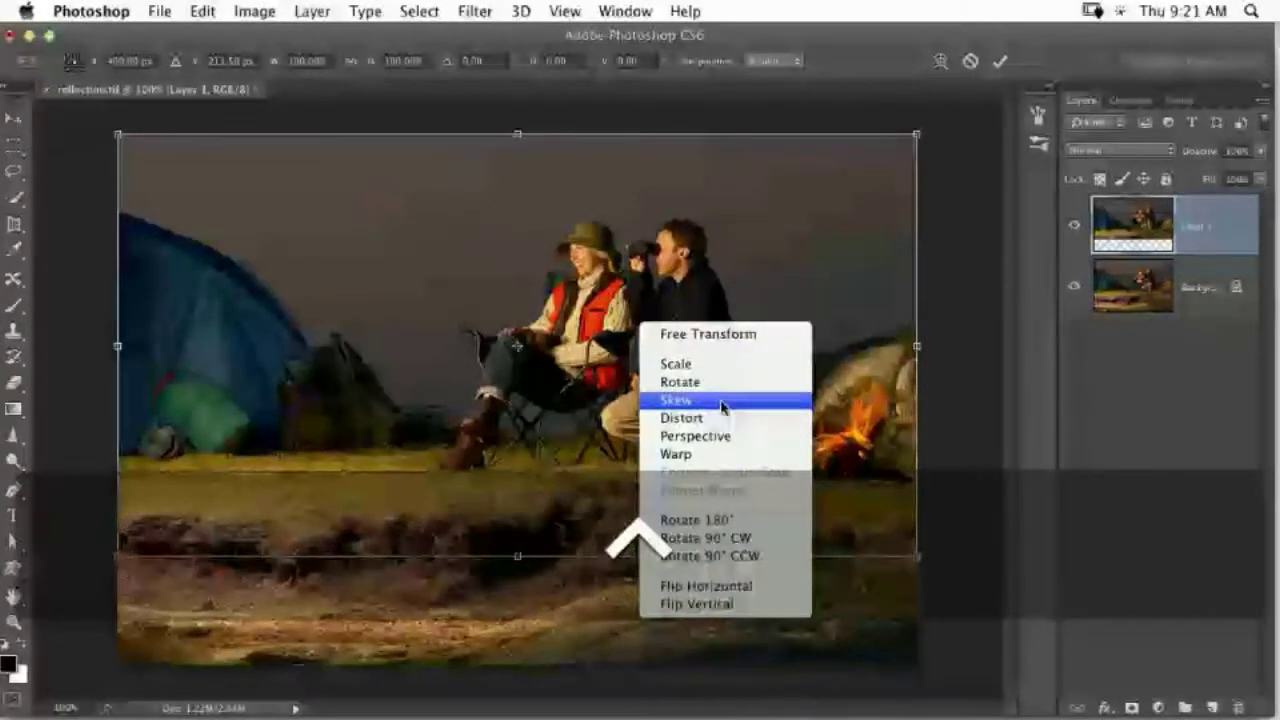
left_click(706, 605)
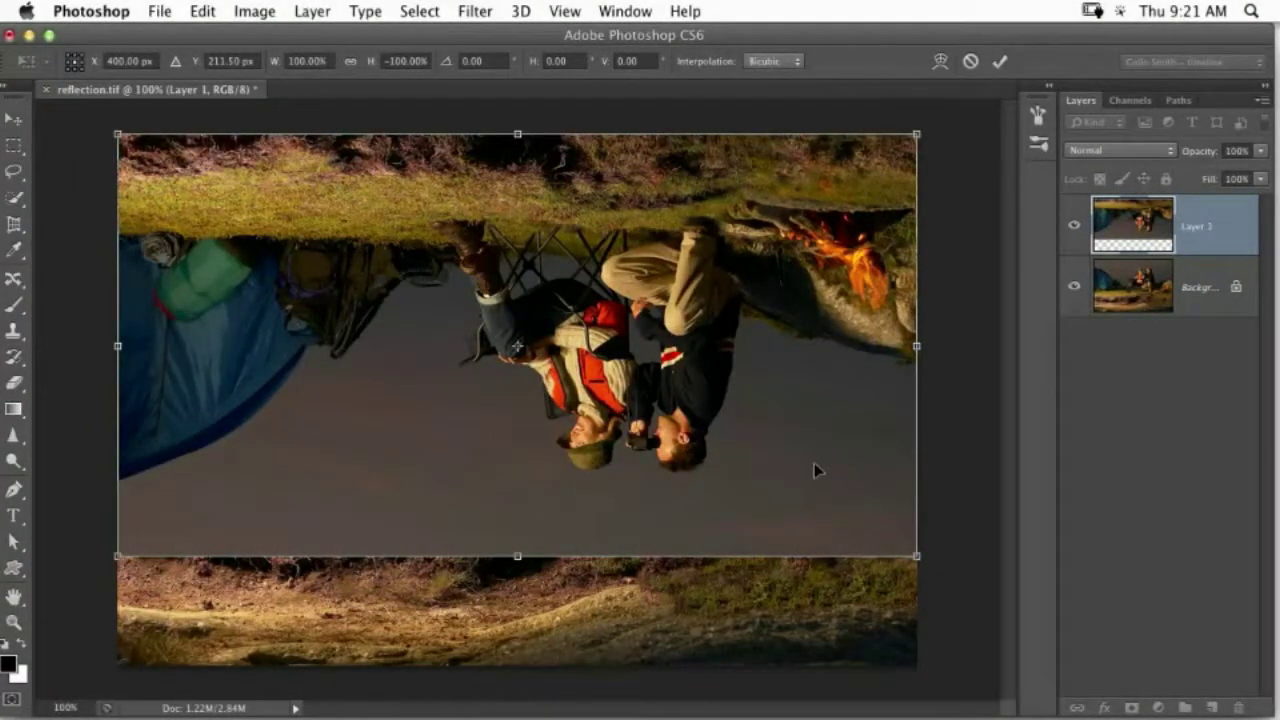
left_click_drag(676, 221, 680, 642)
key("Return")
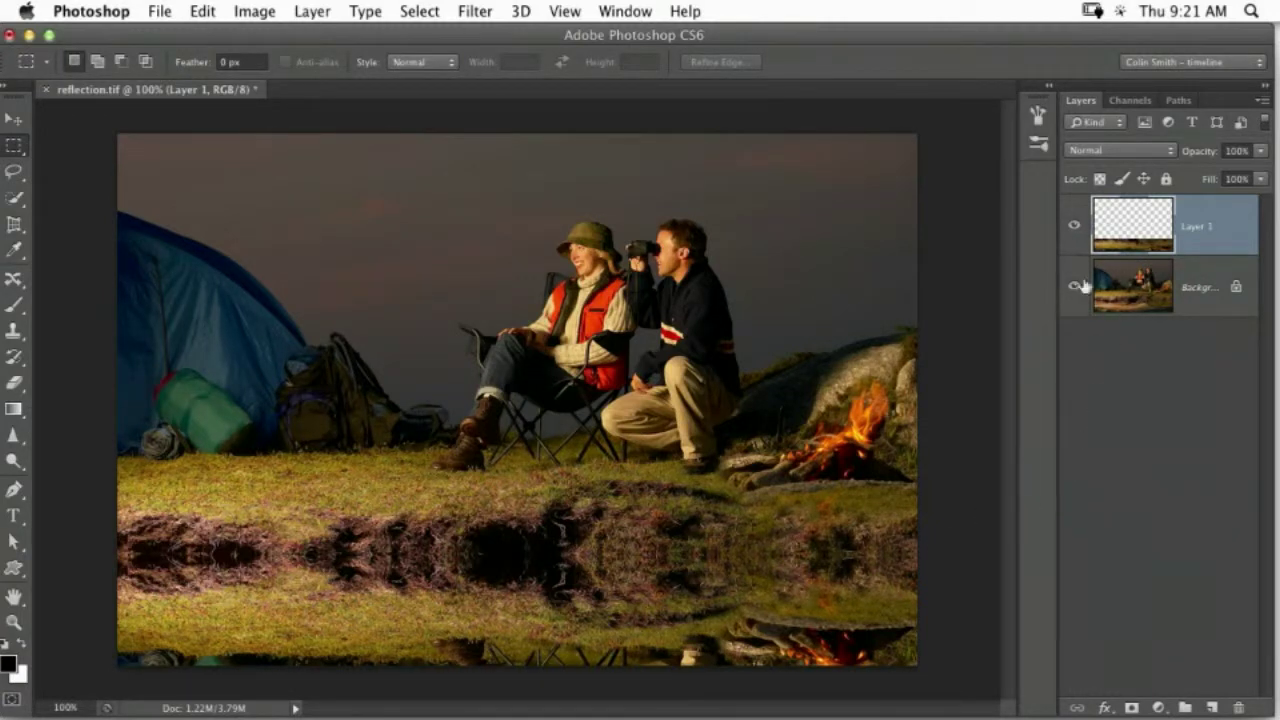
Apply a Motion Blur at a -90° angle and 10 pixels distance to the reflection layer, and set its opacity to 83%.
left_click(470, 11)
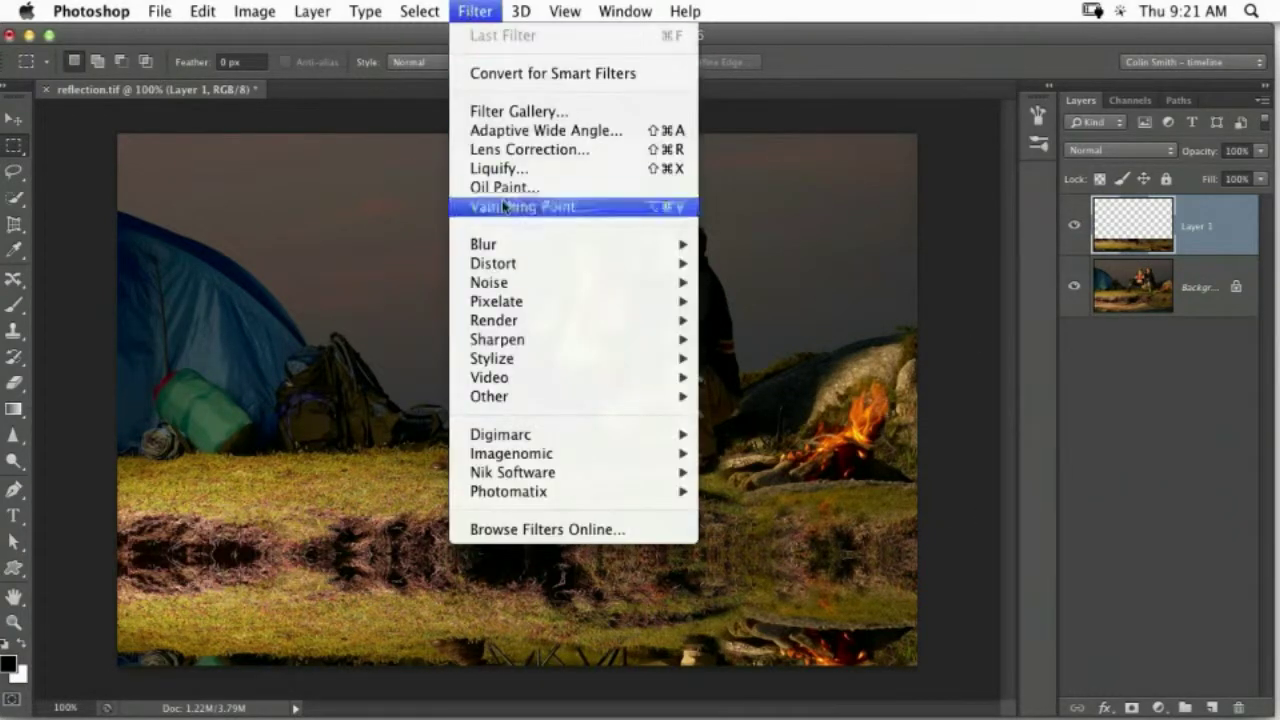
mouse_move(509, 248)
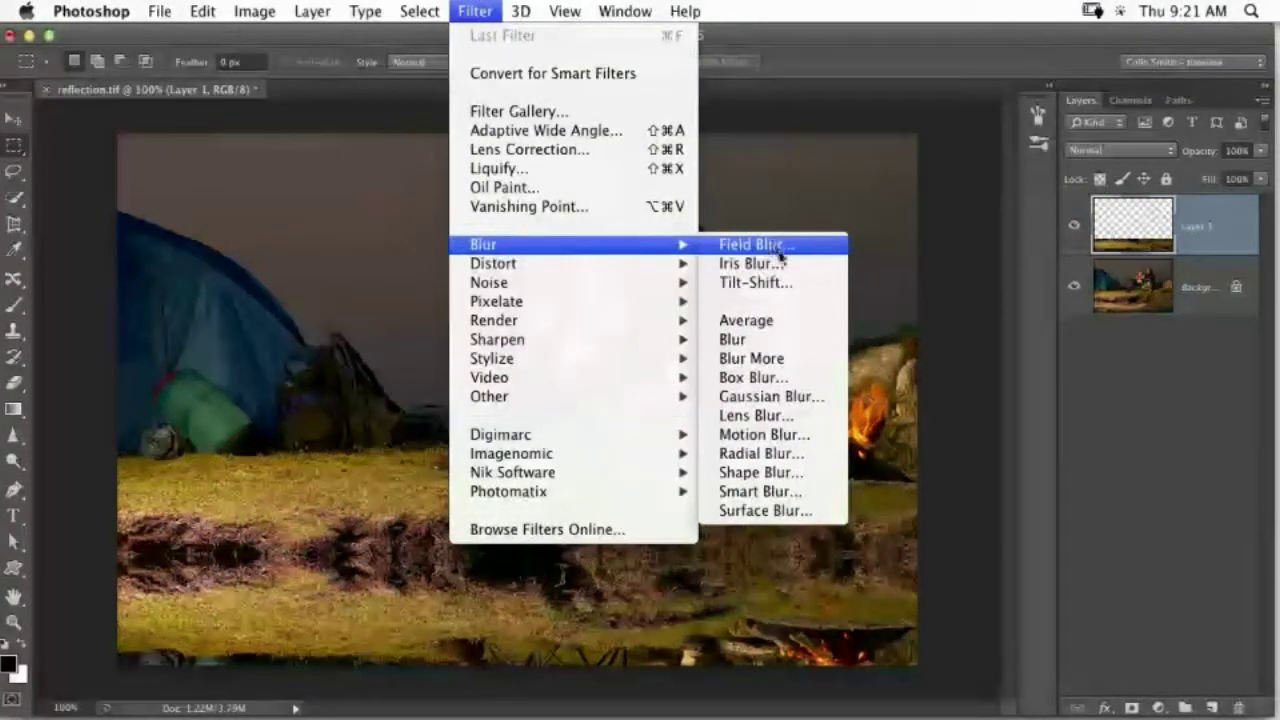
left_click(791, 434)
left_click_drag(668, 440, 657, 456)
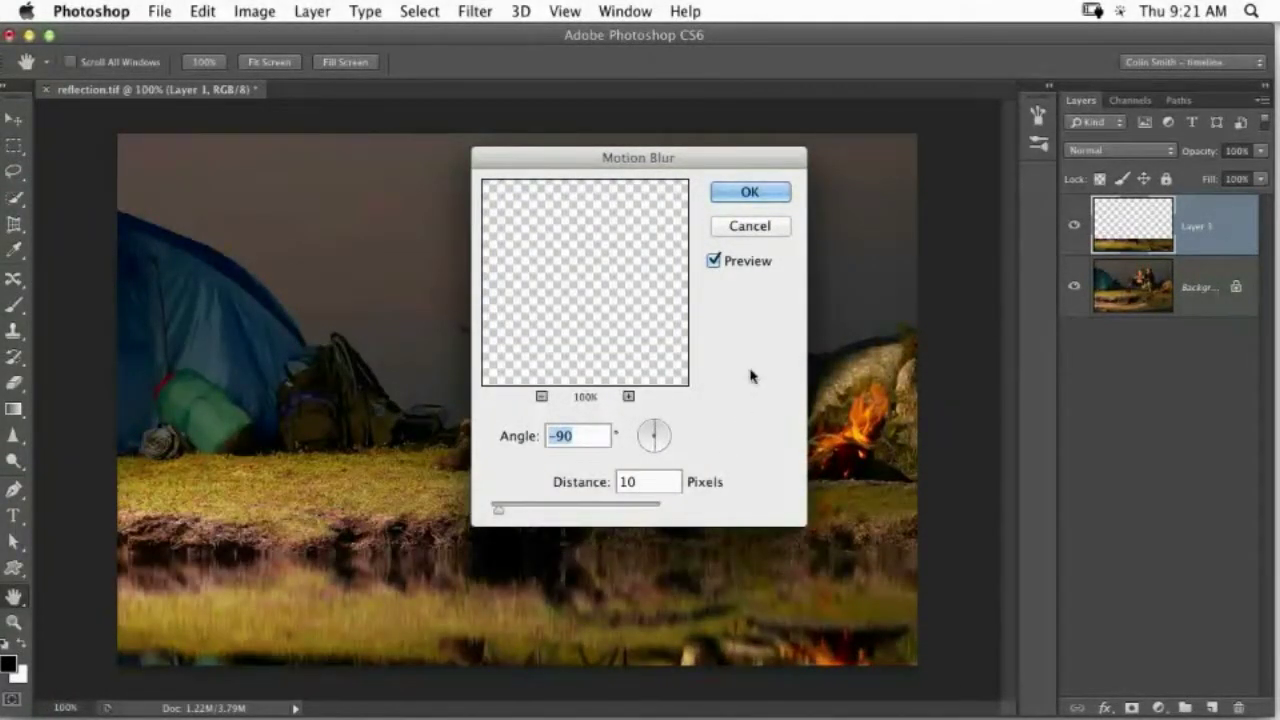
left_click(770, 199)
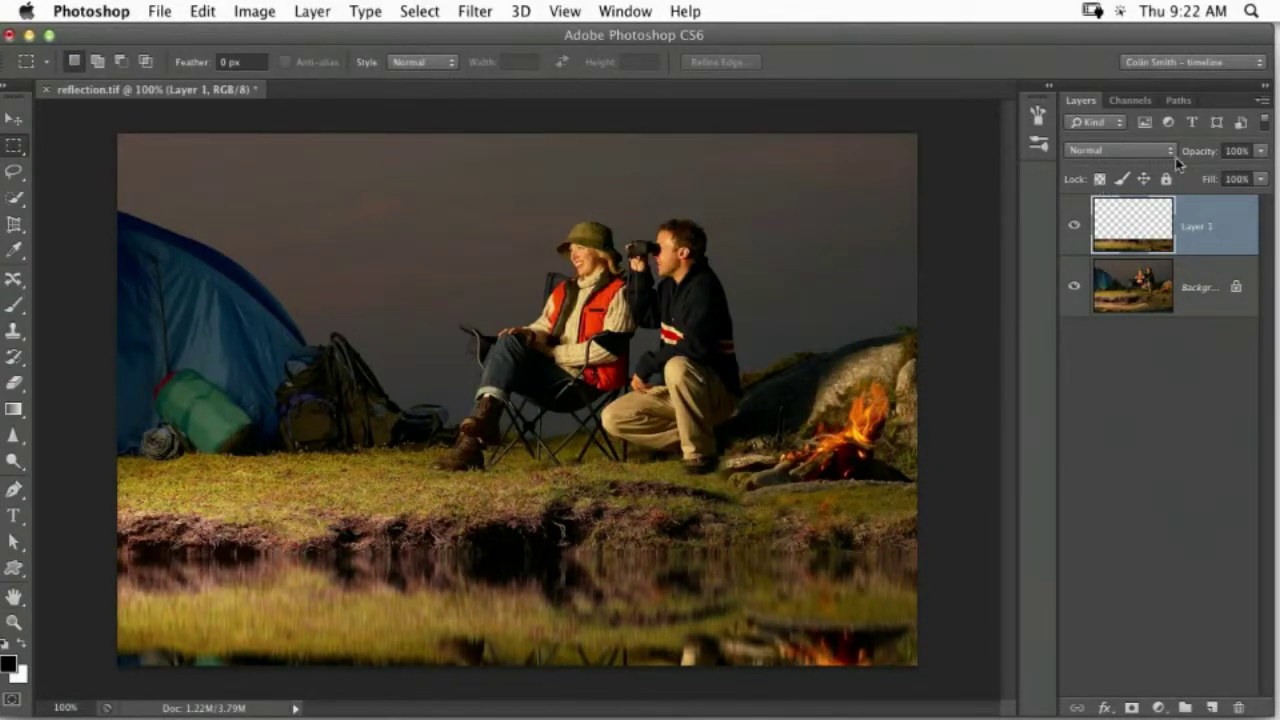
left_click_drag(1201, 154, 1182, 168)
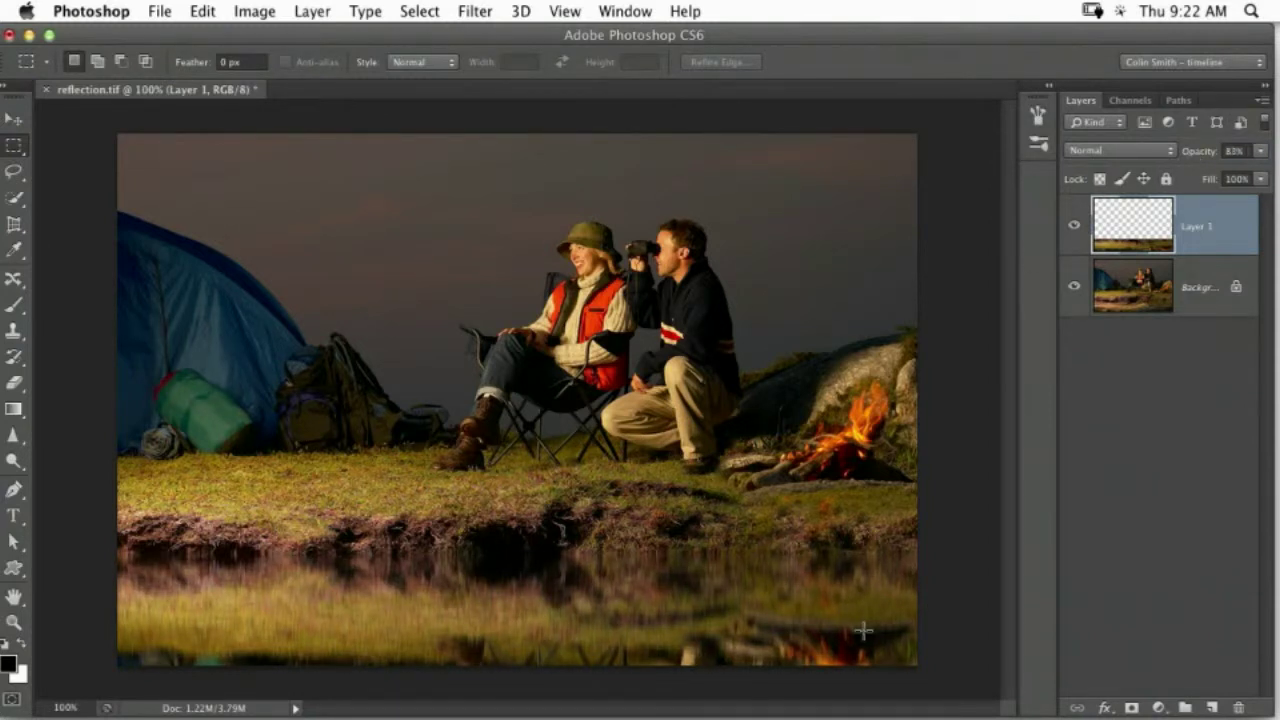